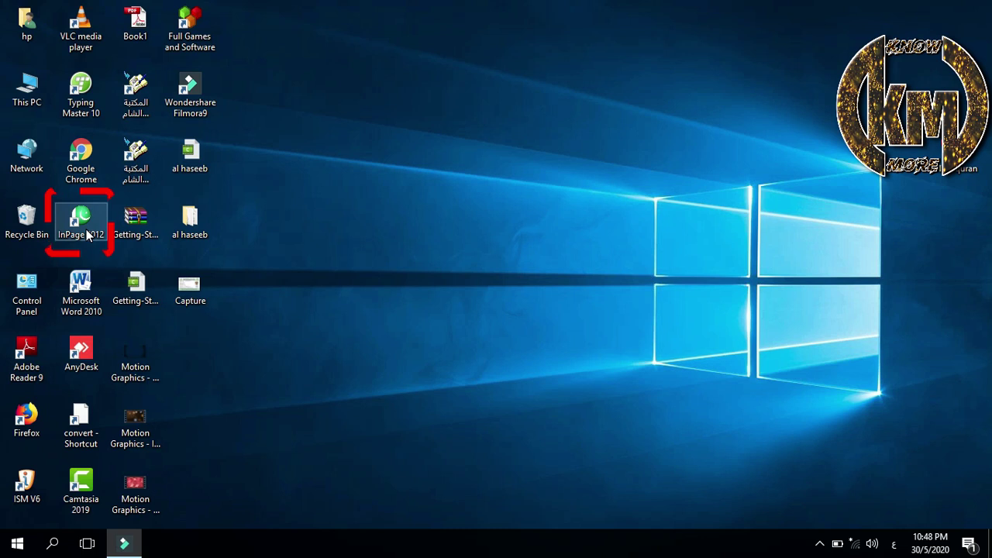
# - Launch InPage 2012 and create a one-page A4 portrait document with right-to-left direction
pyautogui.doubleClick(87, 234)
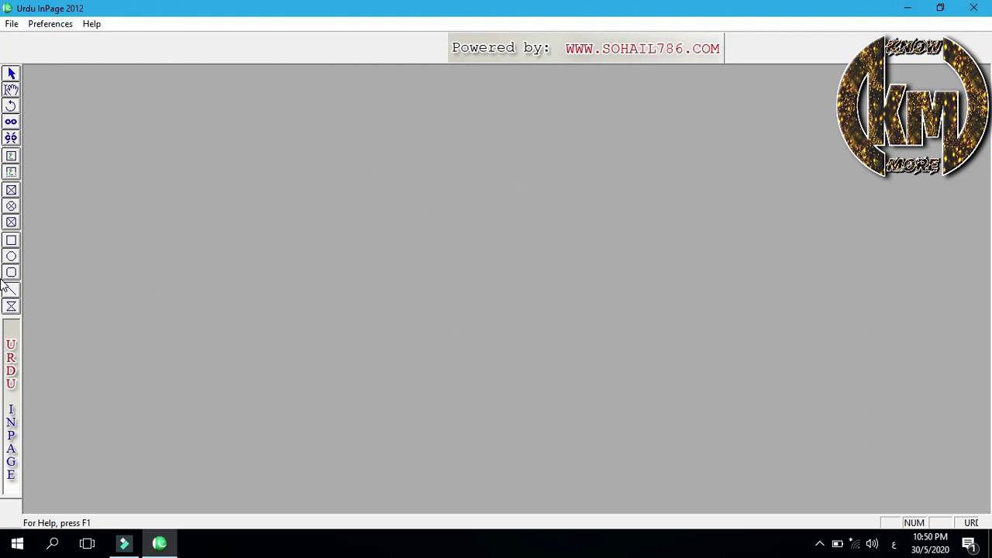
pyautogui.click(11, 23)
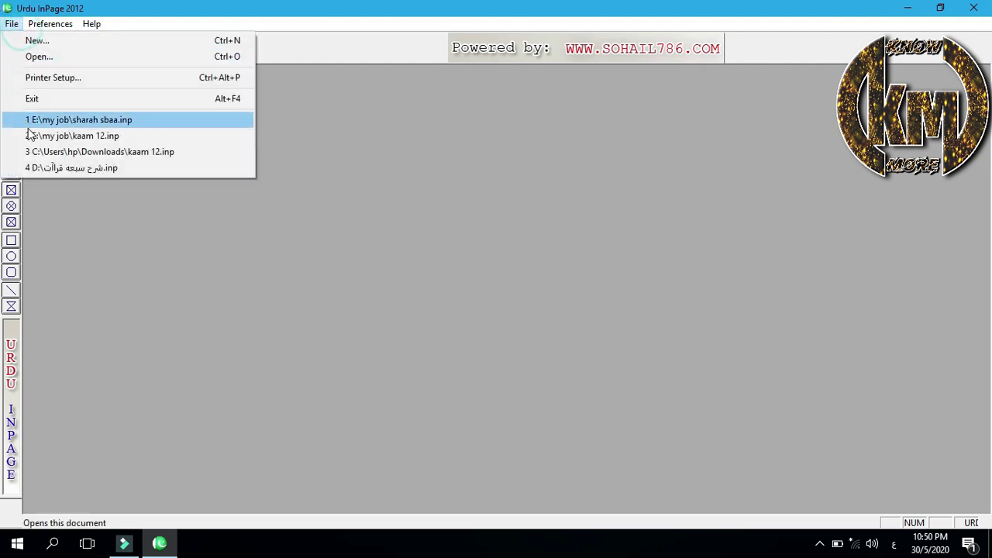
pyautogui.click(51, 24)
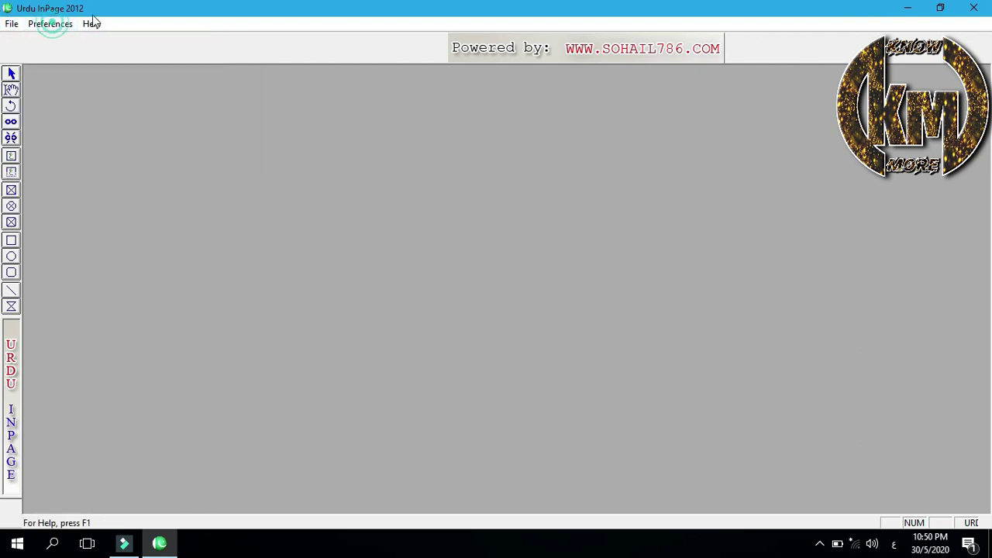
pyautogui.click(6, 26)
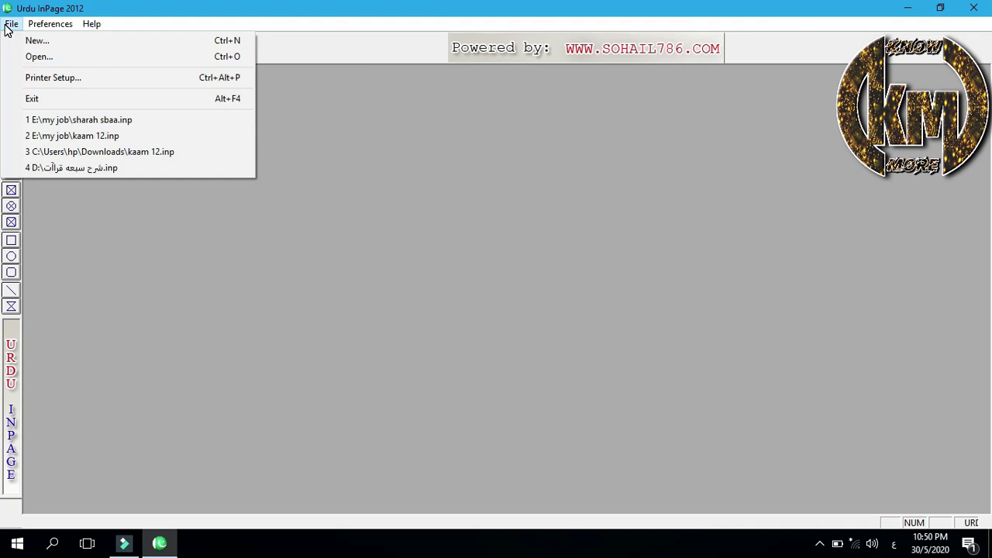
pyautogui.click(31, 40)
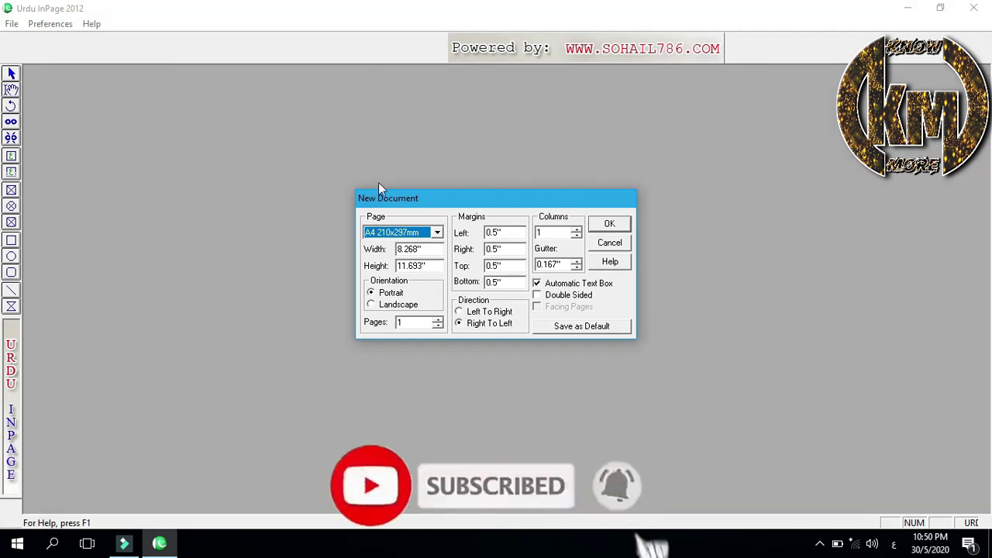
pyautogui.click(459, 323)
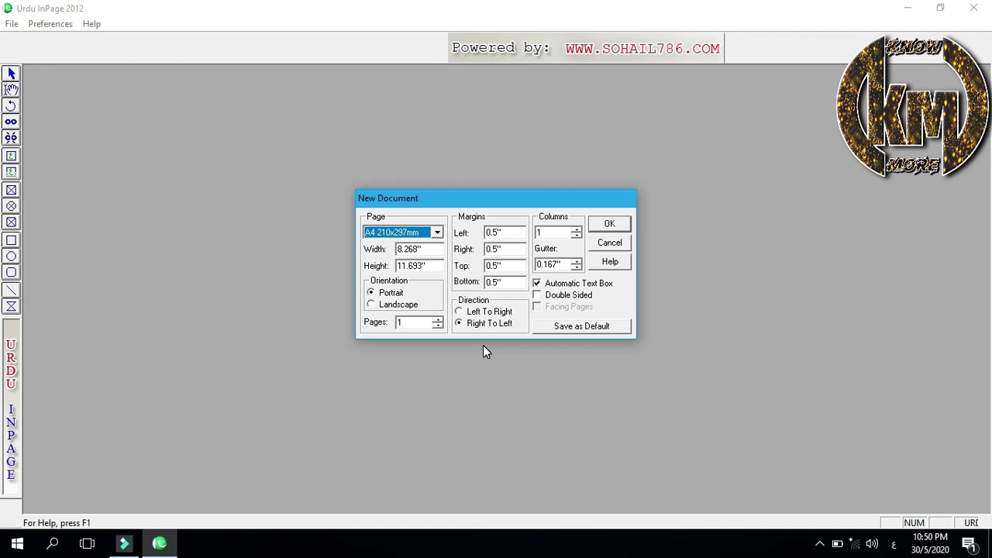
pyautogui.click(612, 227)
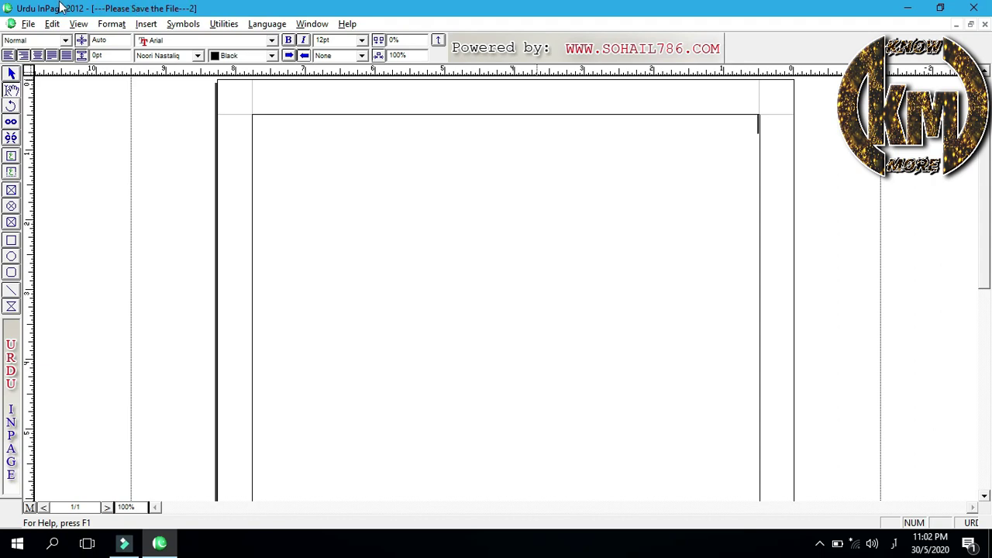
# - Save the document to the Desktop as an InPage file named "know more"
pyautogui.click(28, 25)
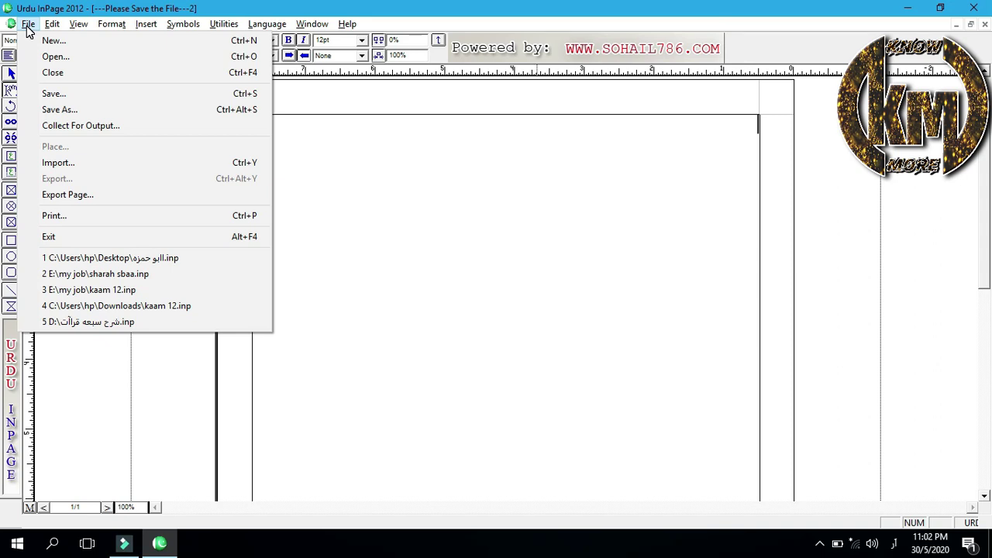
pyautogui.click(70, 96)
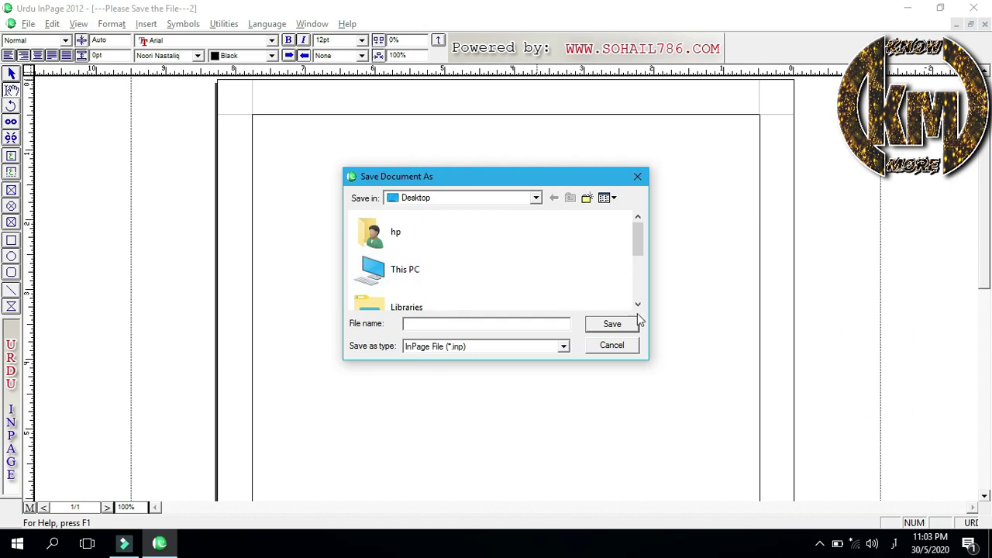
pyautogui.click(426, 200)
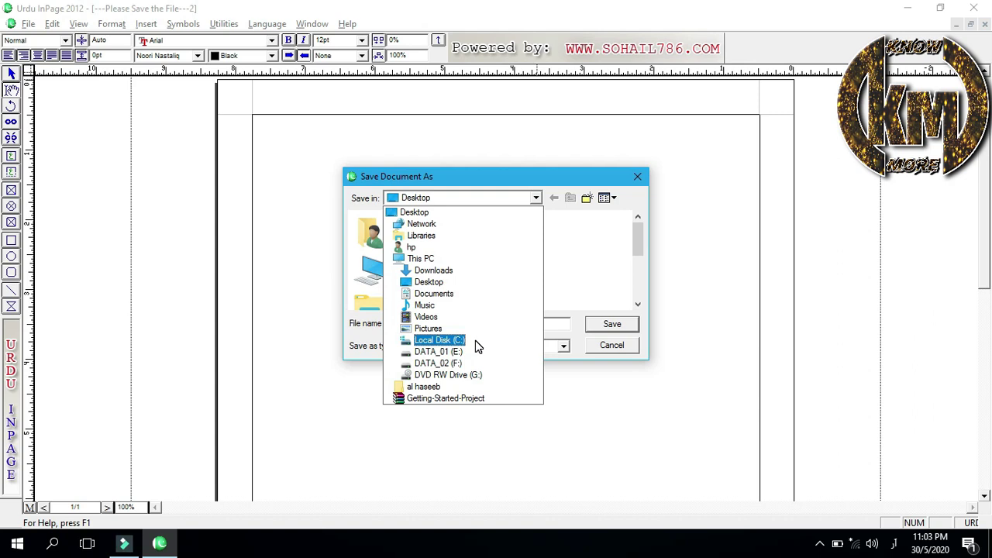
pyautogui.click(448, 215)
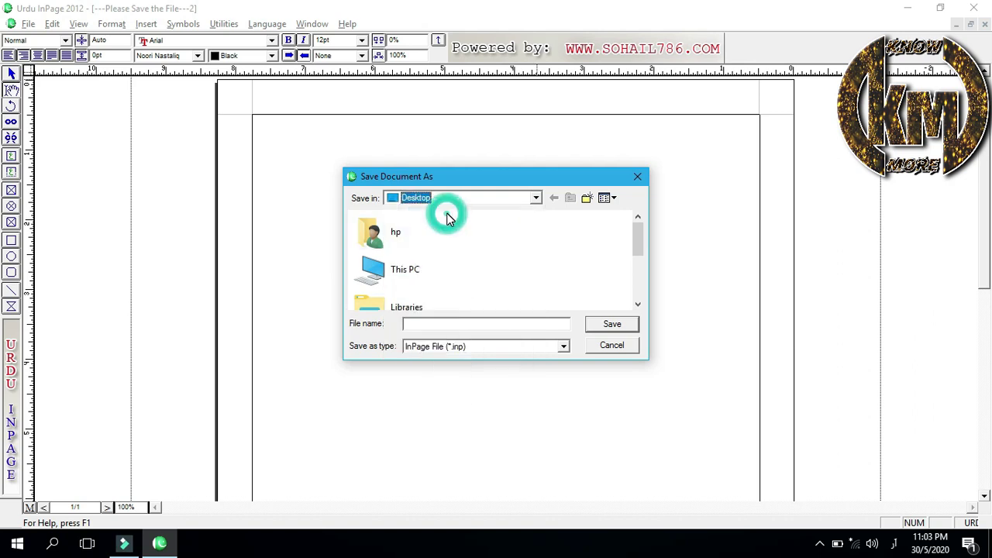
pyautogui.click(452, 323)
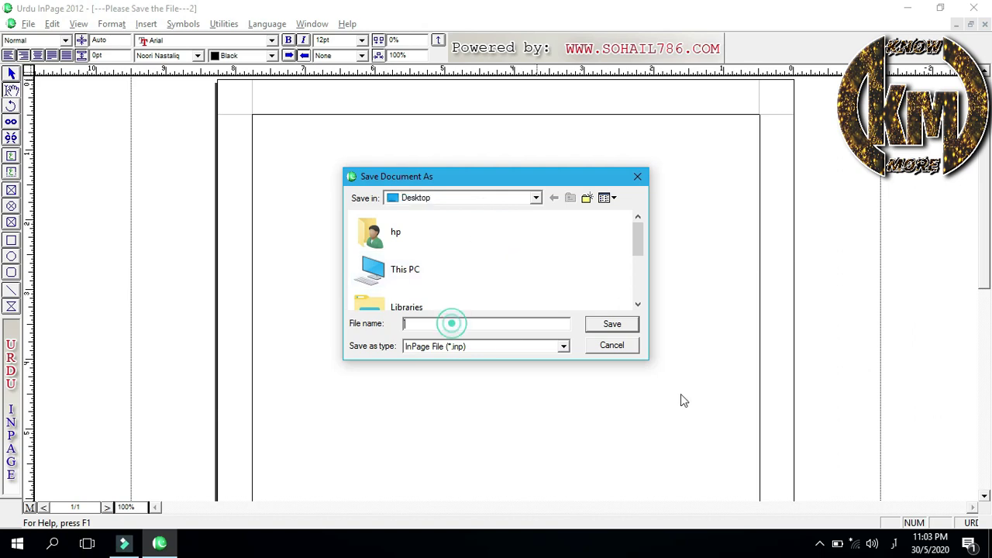
pyautogui.press('BackSpace')
pyautogui.press('BackSpace')
pyautogui.hotkey('alt', 'shift')
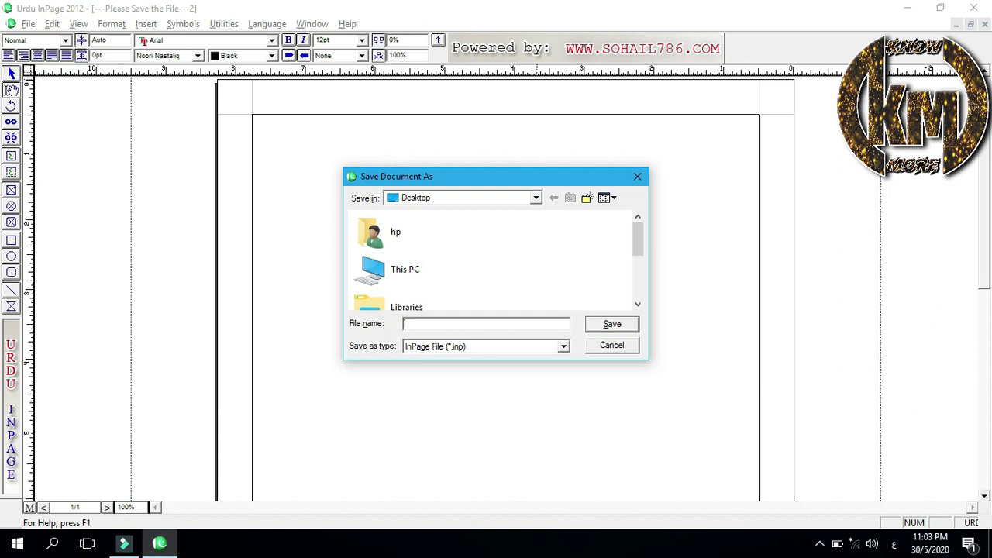
pyautogui.hotkey('alt', 'shift')
pyautogui.write('know more')
pyautogui.click(611, 325)
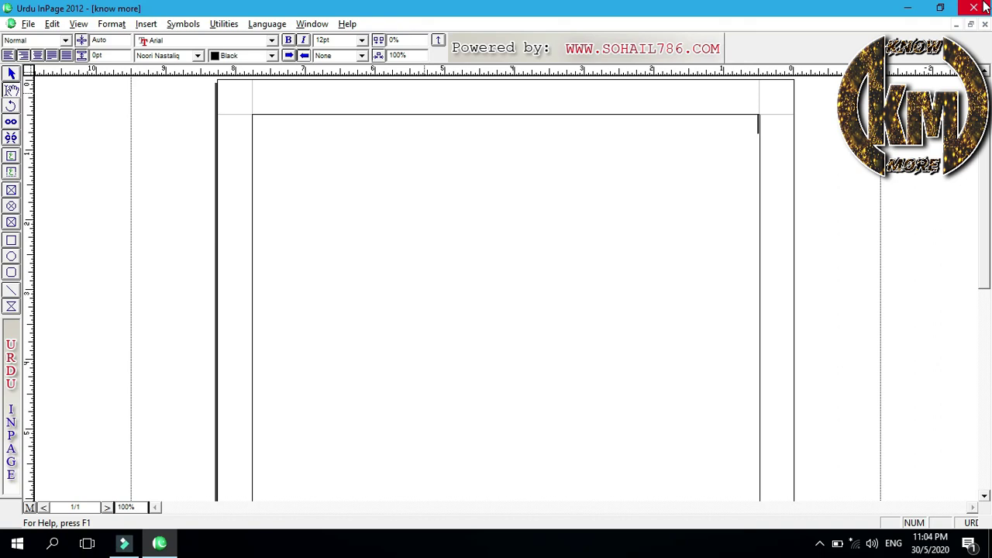
# - Restore the document window to its smaller size, move it to uncover the desktop icons, and maximize it again
pyautogui.click(937, 14)
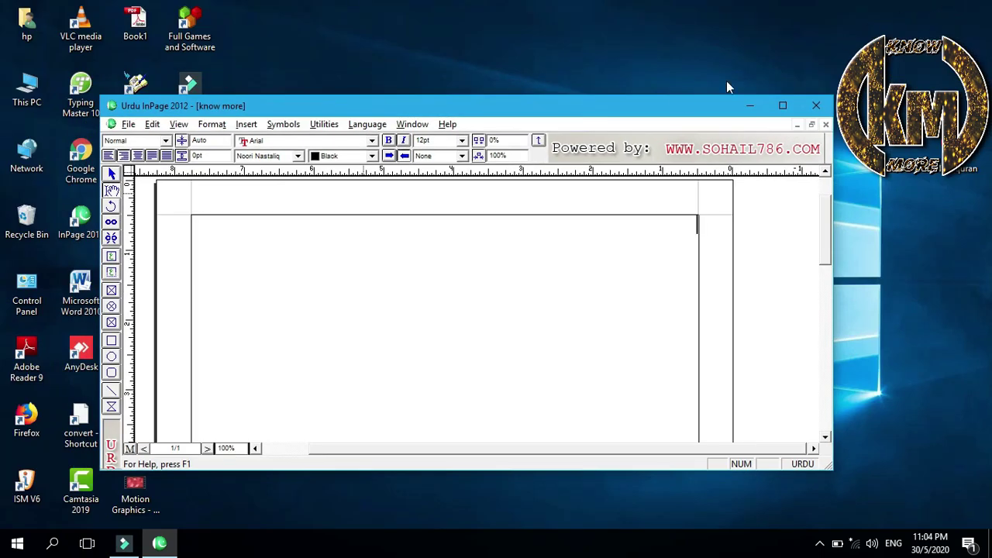
pyautogui.moveTo(660, 108); pyautogui.dragTo(564, 16)
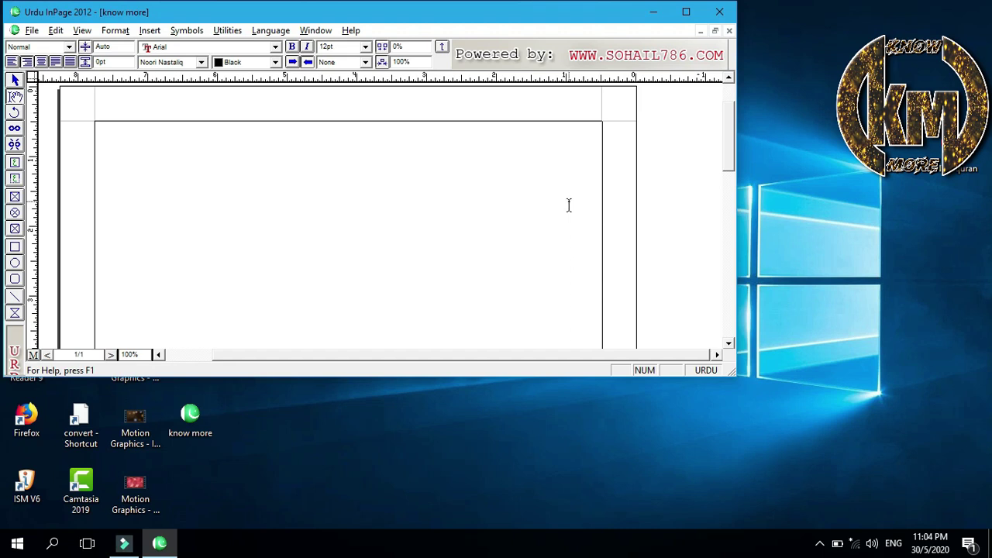
pyautogui.click(689, 13)
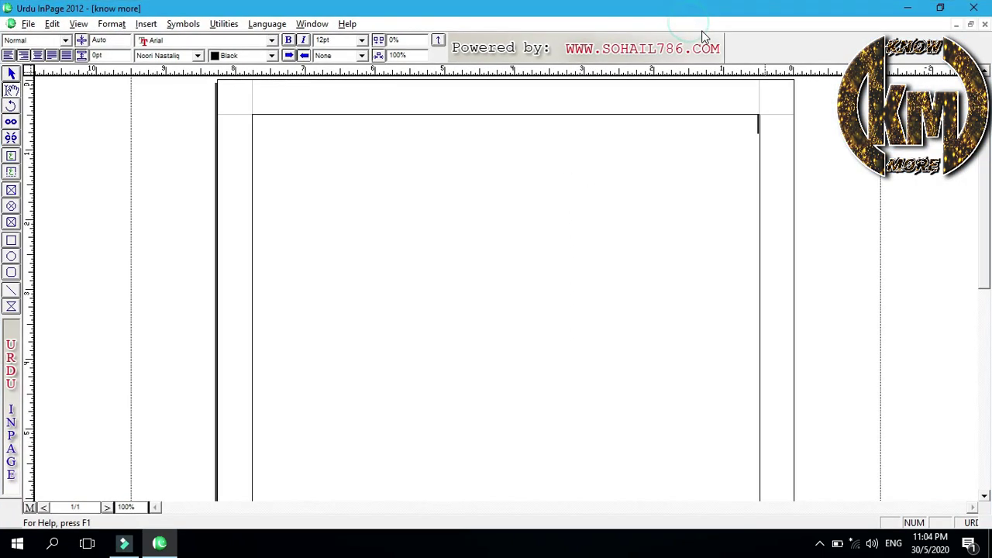
# - Minimize InPage, refresh the desktop, and bring the "know more" document back up
pyautogui.click(903, 7)
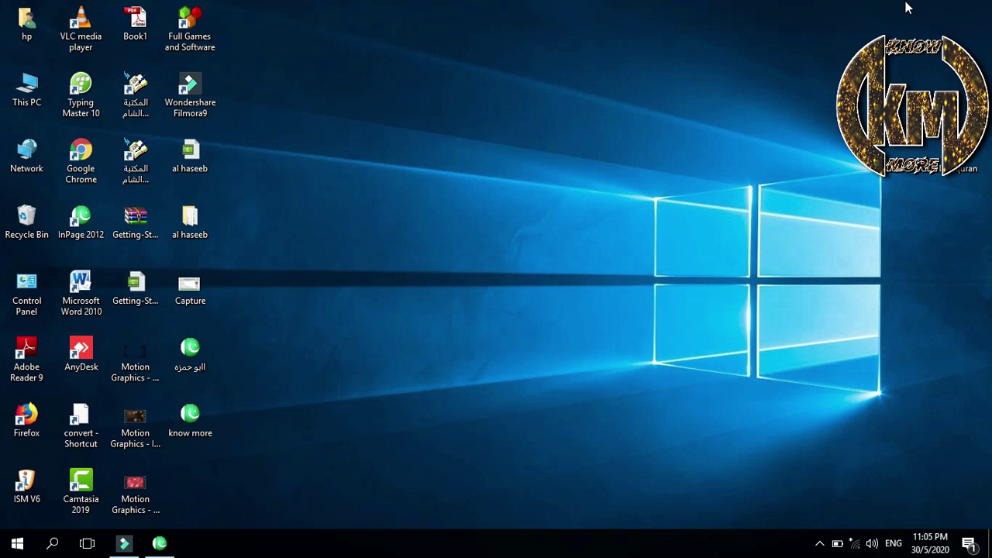
pyautogui.rightClick(314, 233)
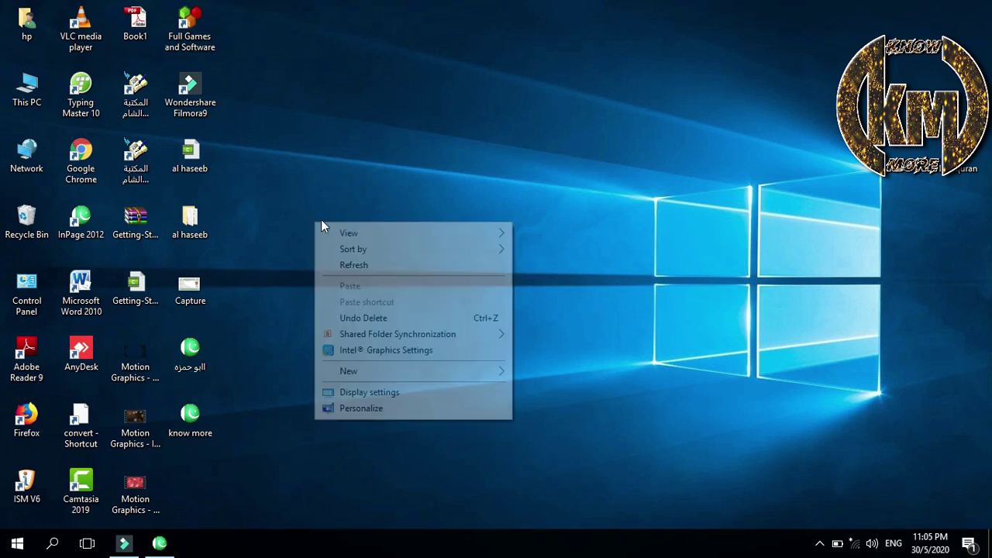
pyautogui.click(352, 265)
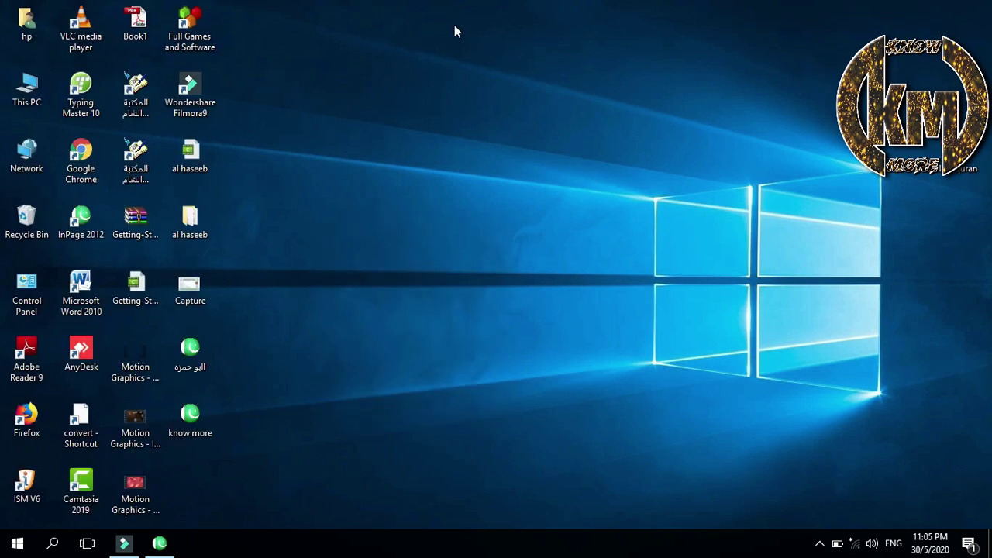
pyautogui.click(160, 545)
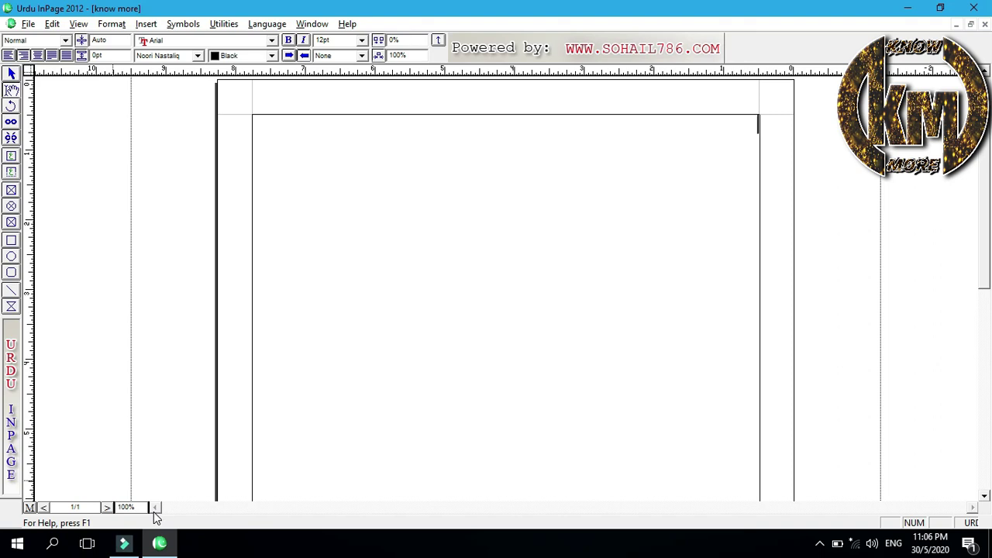
# - Enter "بسم اللہ الرحمن الرحیم" in Urdu on the first line and fit the whole page in view
pyautogui.hotkey('alt', 'shift')
pyautogui.write('بسم اللہ ال')
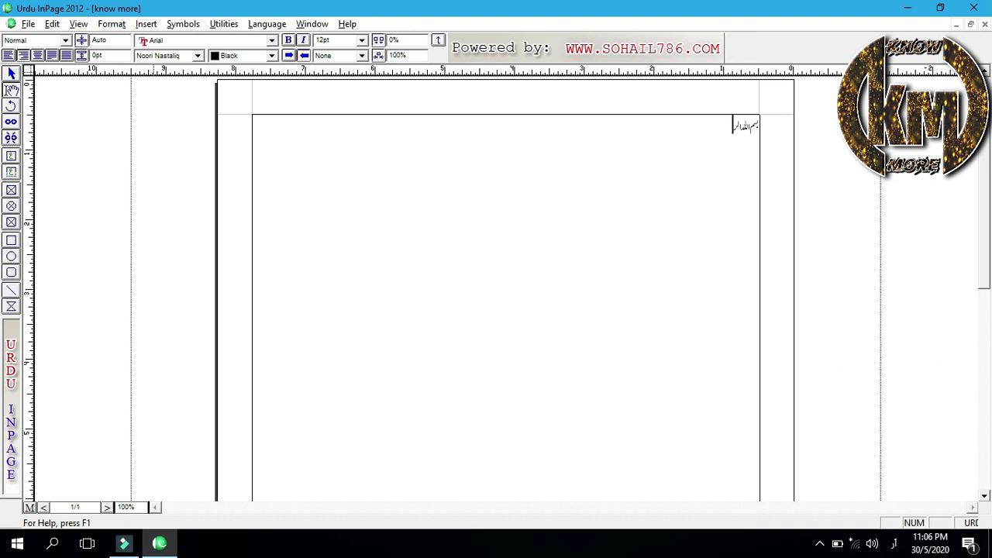
pyautogui.write('رحمن الرحیم')
pyautogui.hotkey('ctrl', '0')
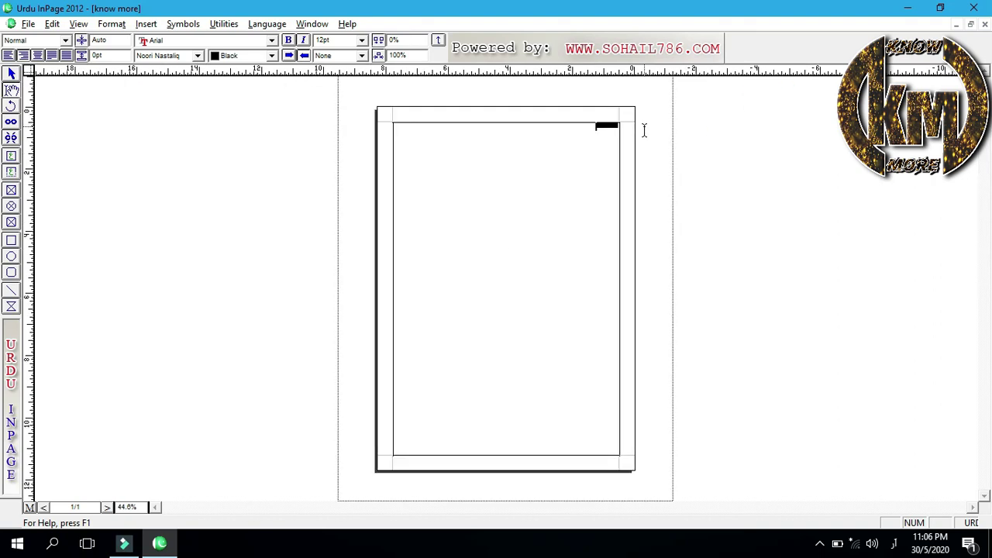
# - Zoom the page to 300% and return to the whole-page view
pyautogui.click(139, 506)
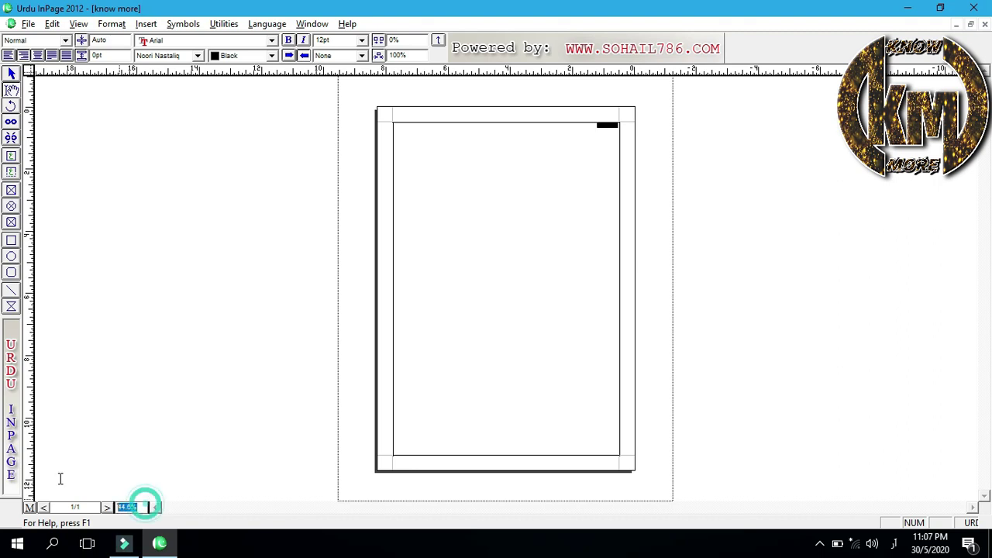
pyautogui.write('300')
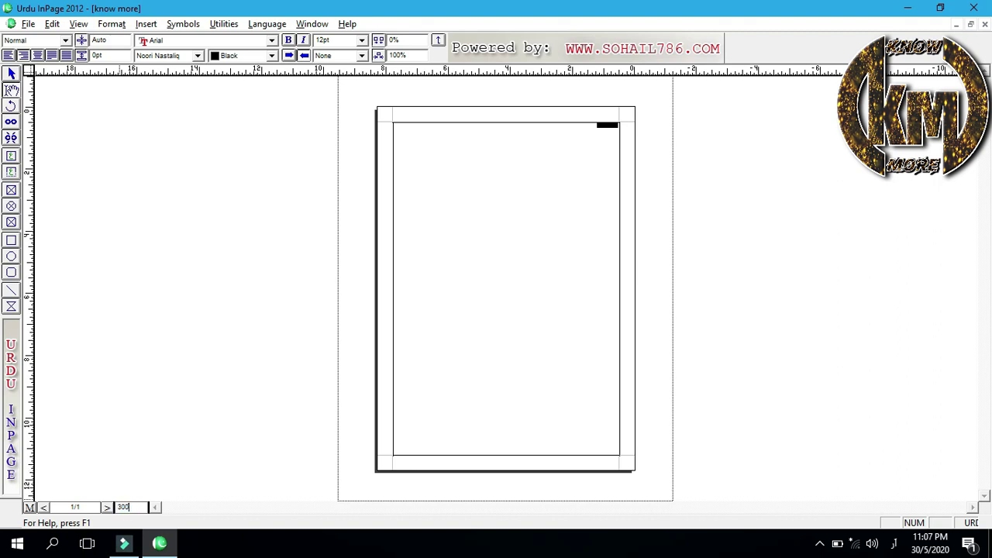
pyautogui.press('Return')
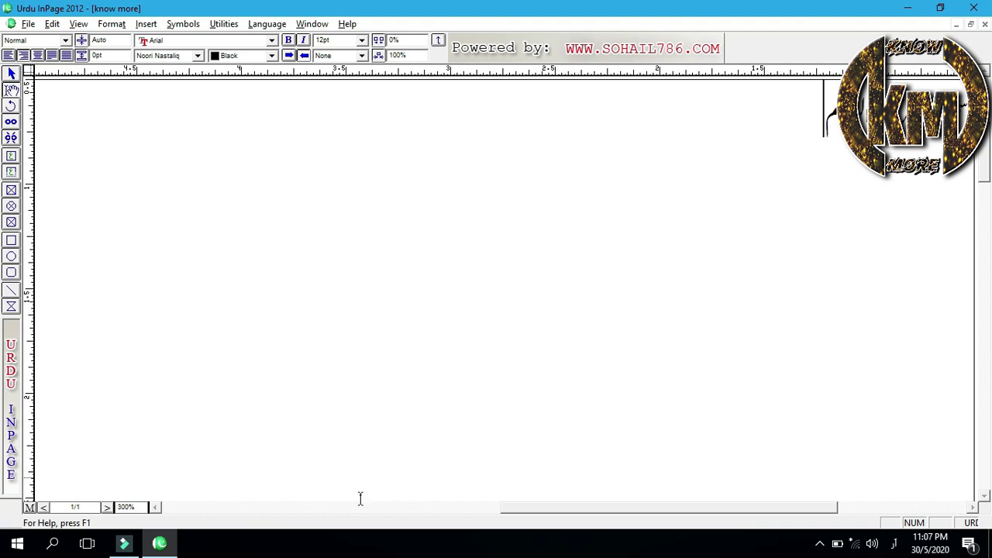
pyautogui.click(80, 507)
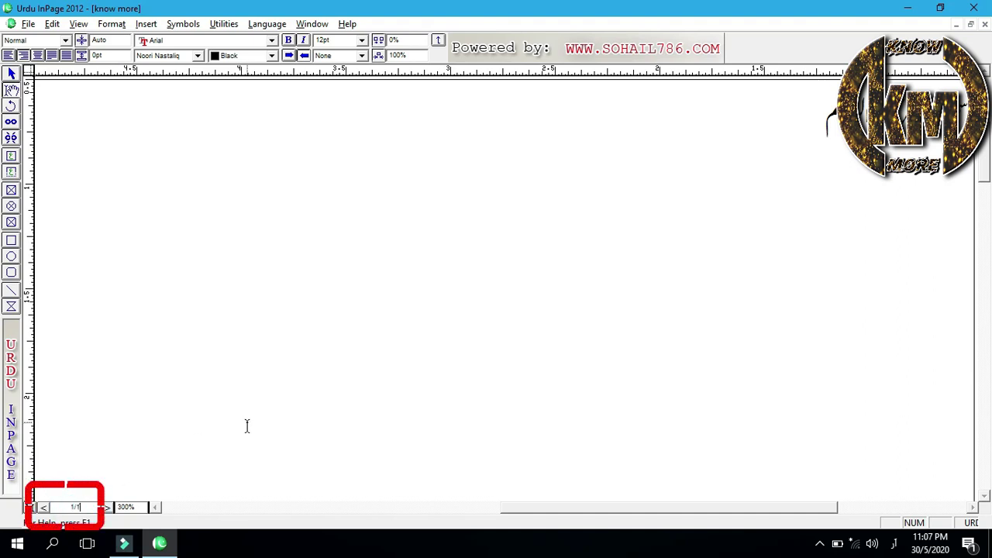
pyautogui.hotkey('ctrl', '0')
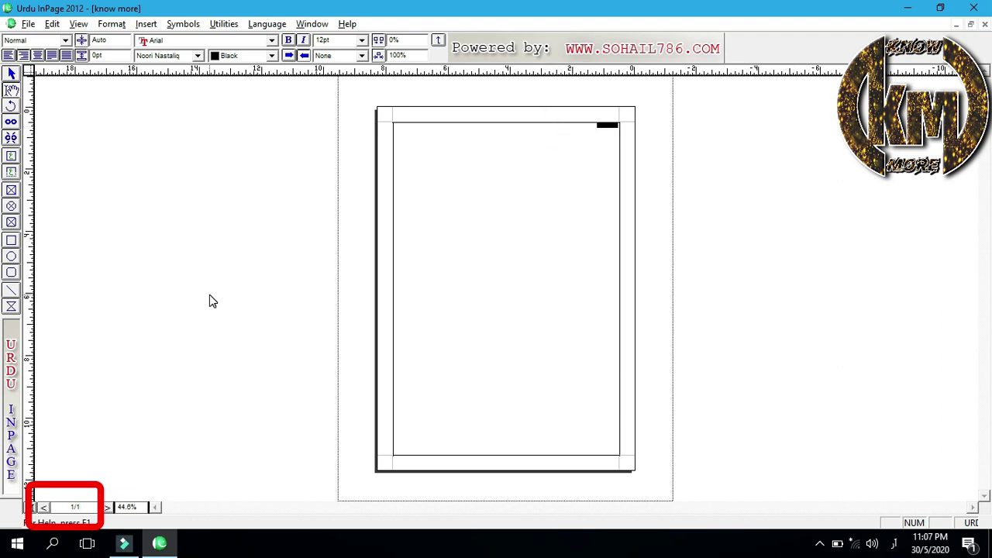
# - Add blank lines after the opening text until the document extends onto a third page
pyautogui.click(536, 152)
pyautogui.press('Return')
pyautogui.press('Return')
pyautogui.press('Return')
pyautogui.press('Return')
pyautogui.press('Return')
pyautogui.press('Return')
pyautogui.press('Return')
pyautogui.press('Return')
pyautogui.press('Return')
pyautogui.press('Return')
pyautogui.press('Return')
pyautogui.press('Return')
pyautogui.press('Return')
pyautogui.press('Return')
pyautogui.press('Return')
pyautogui.press('Return')
pyautogui.press('Return')
pyautogui.press('Return')
pyautogui.press('Return')
pyautogui.press('Return')
pyautogui.press('Return')
pyautogui.press('Return')
pyautogui.press('Return')
pyautogui.press('Return')
pyautogui.press('Return')
pyautogui.press('Return')
pyautogui.press('Return')
pyautogui.press('Return')
pyautogui.press('Return')
pyautogui.press('Return')
pyautogui.press('Return')
pyautogui.press('Return')
pyautogui.press('Return')
pyautogui.press('Return')
pyautogui.press('Return')
pyautogui.press('Return')
pyautogui.press('Return')
pyautogui.press('Return')
pyautogui.press('Return')
pyautogui.press('Return')
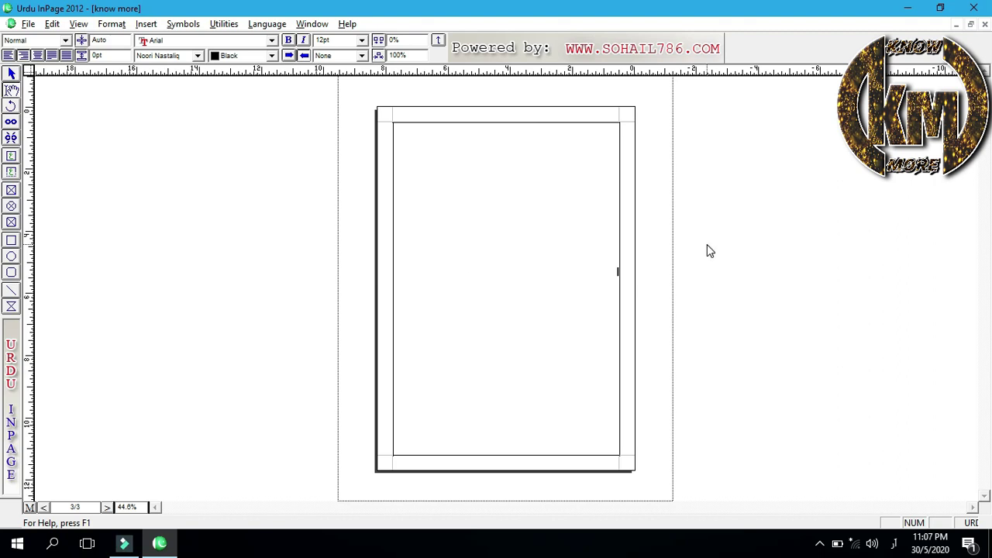
# - Return to the start of the document and page forward and back through its three pages, finishing on page 2
pyautogui.hotkey('ctrl', 'Home')
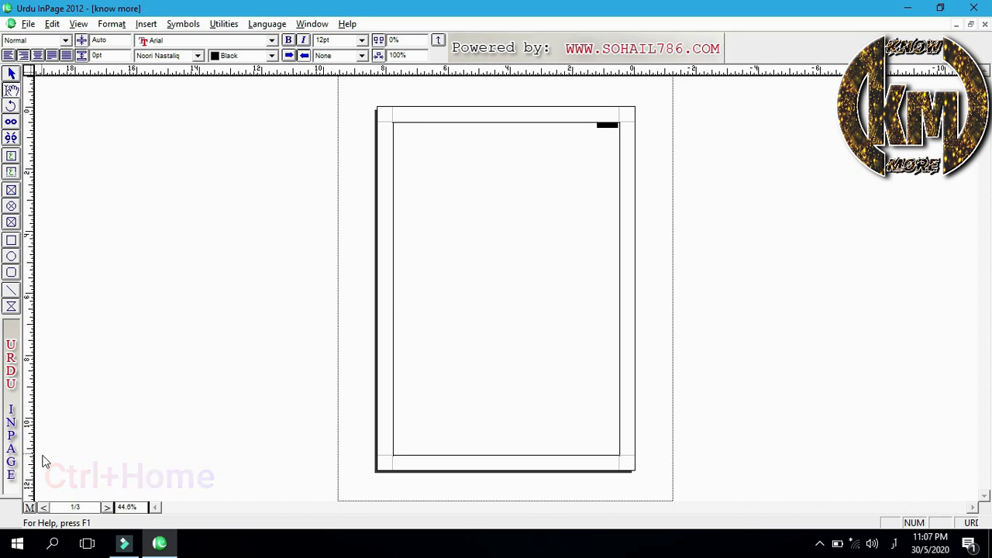
pyautogui.moveTo(84, 506); pyautogui.dragTo(45, 508)
pyautogui.click(69, 508)
pyautogui.click(44, 507)
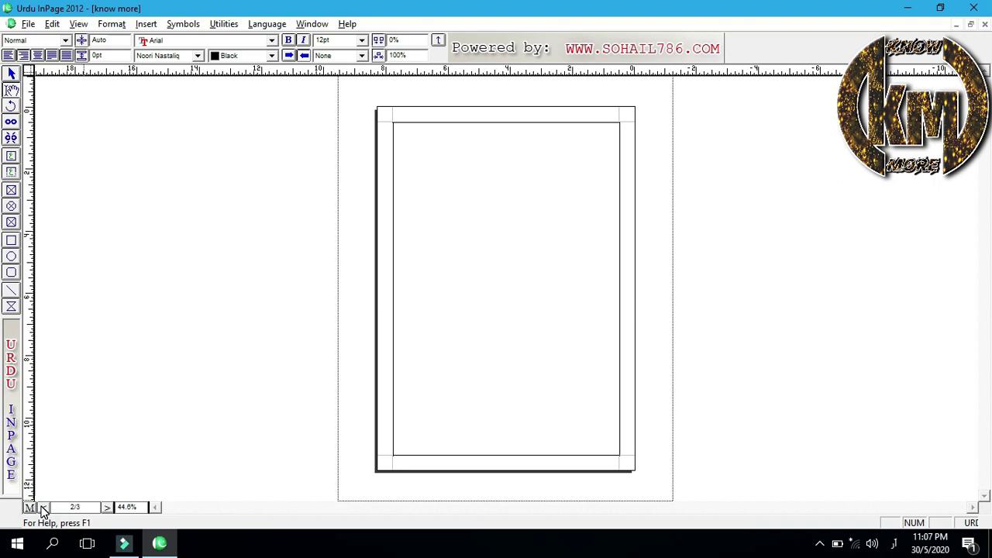
pyautogui.click(44, 508)
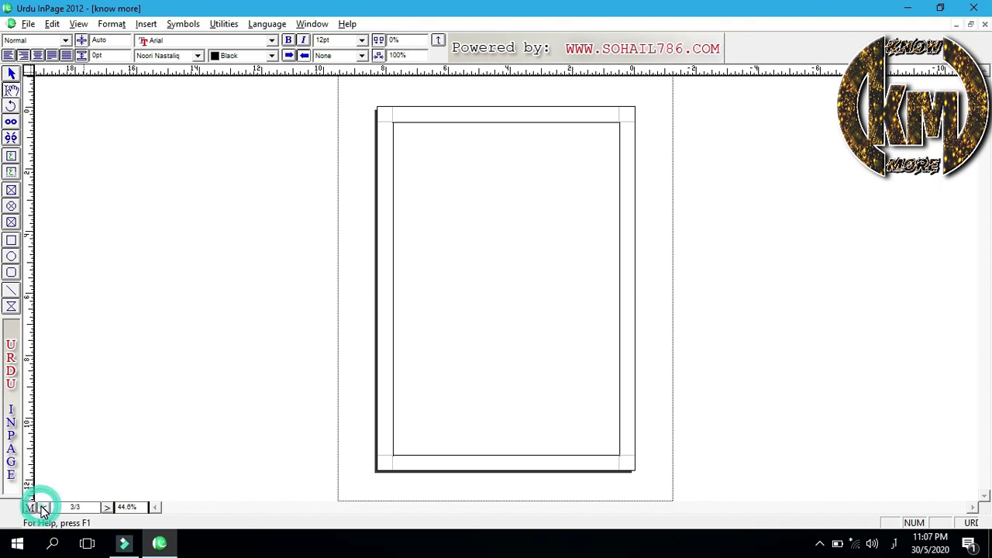
pyautogui.click(106, 508)
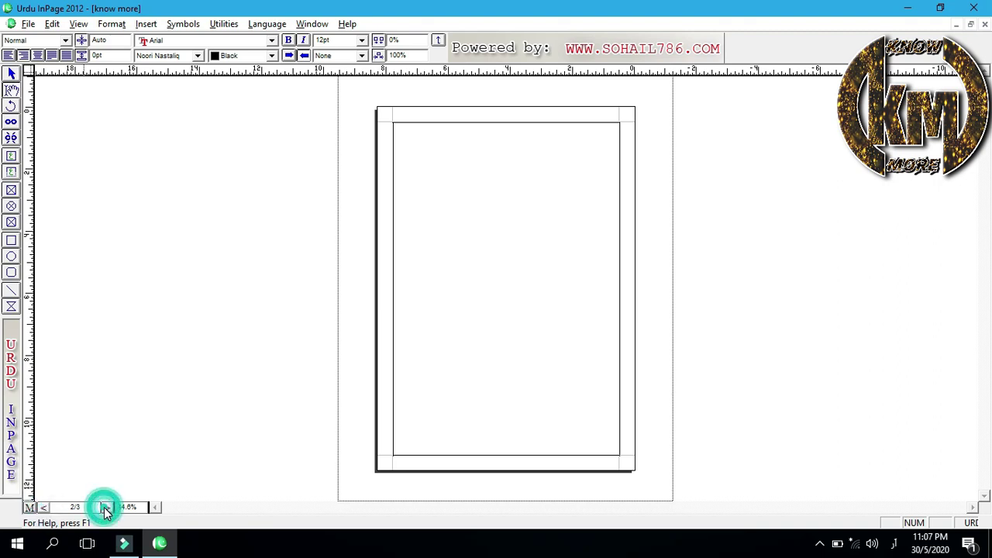
pyautogui.click(106, 508)
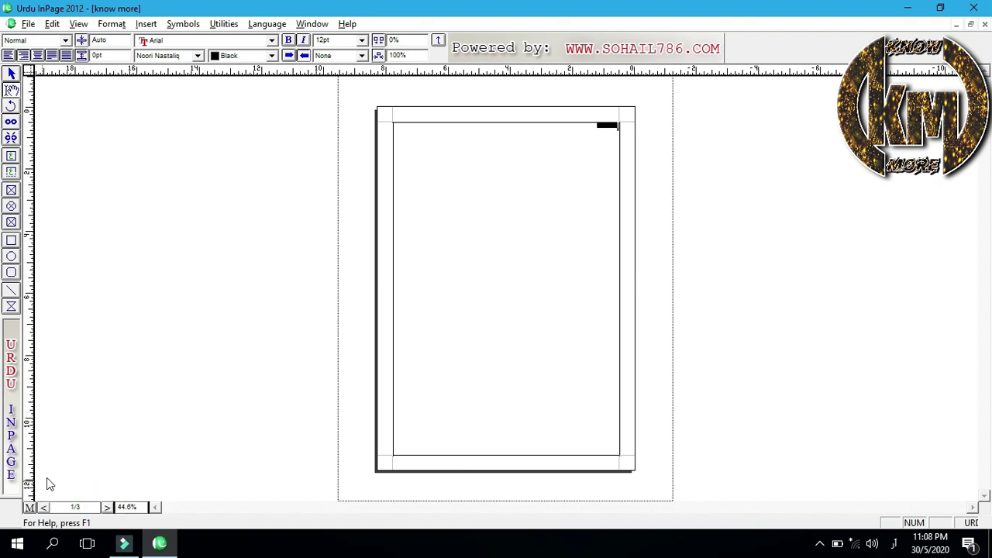
pyautogui.click(44, 508)
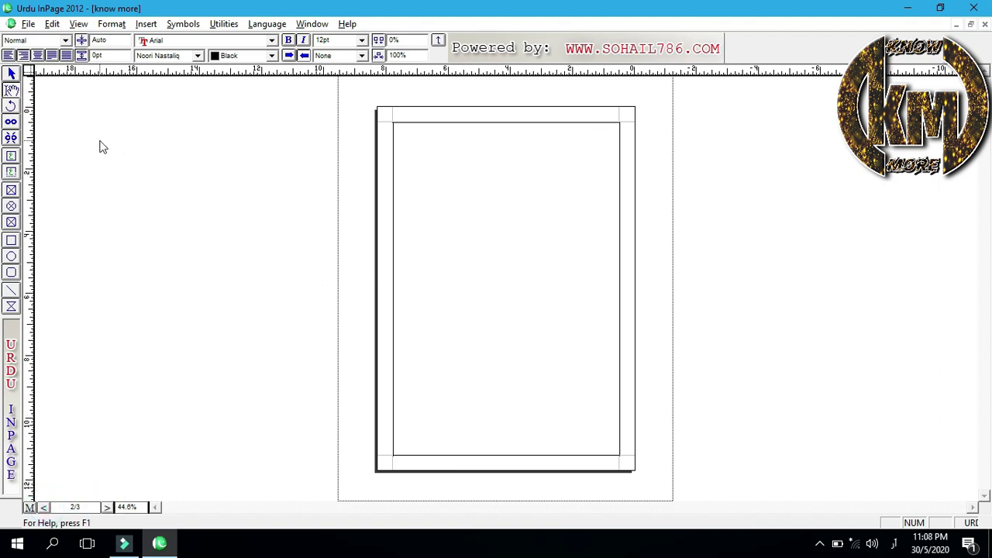